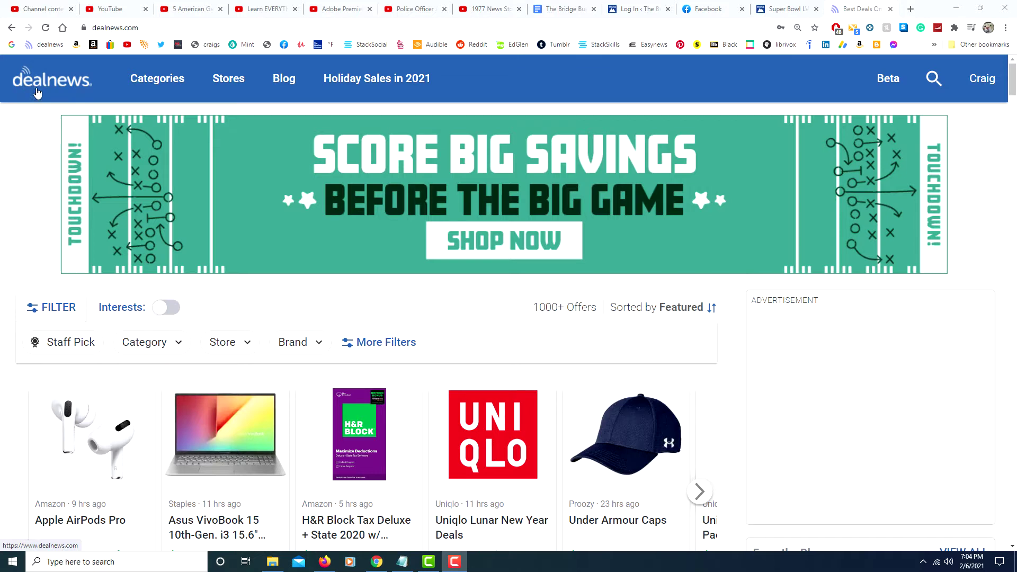
# Step: Visit the Google home page, return to dealnews, then search Google for 'PET DRAGONS'
pyautogui.click(11, 46)
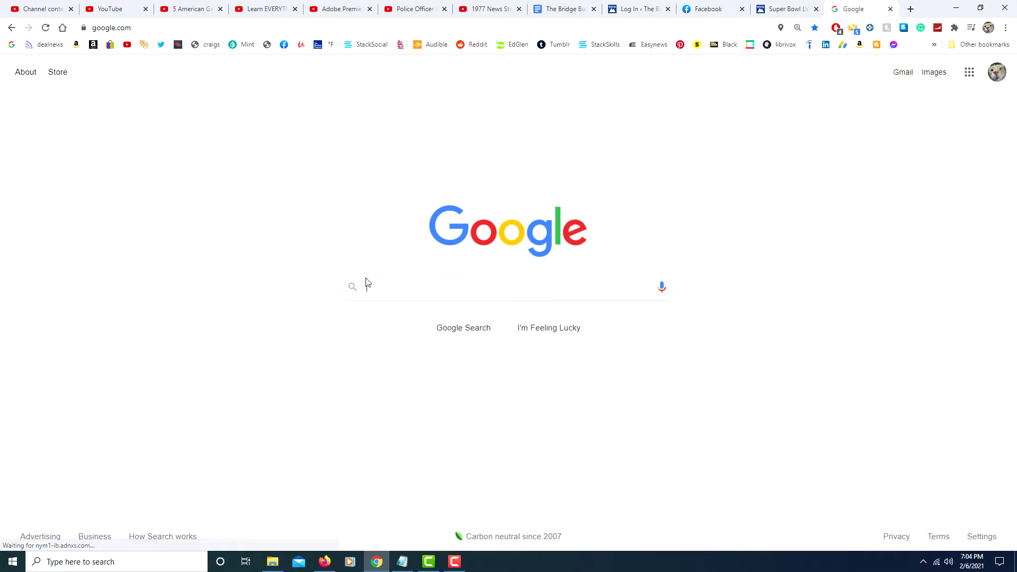
pyautogui.click(44, 47)
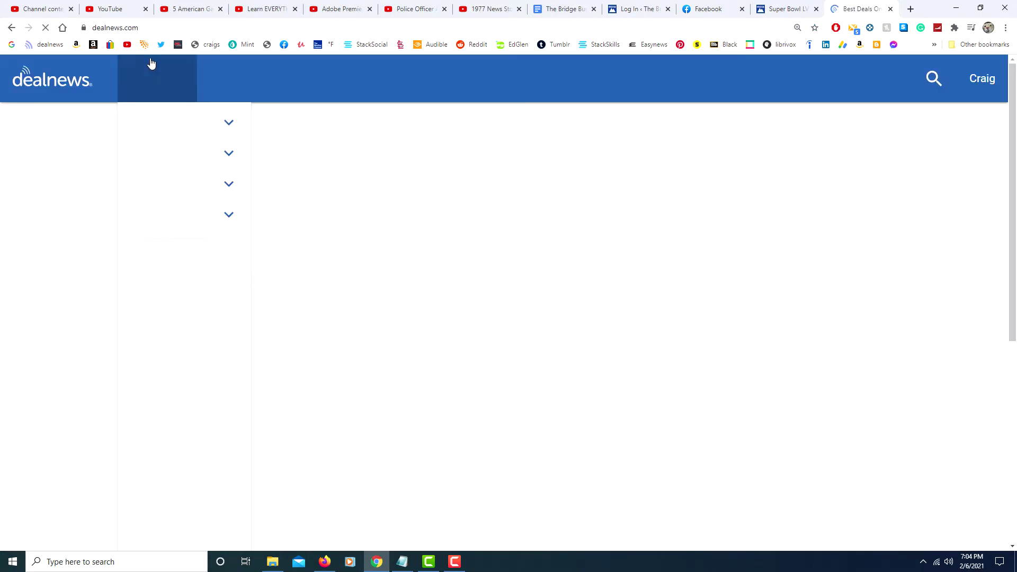
pyautogui.click(148, 28)
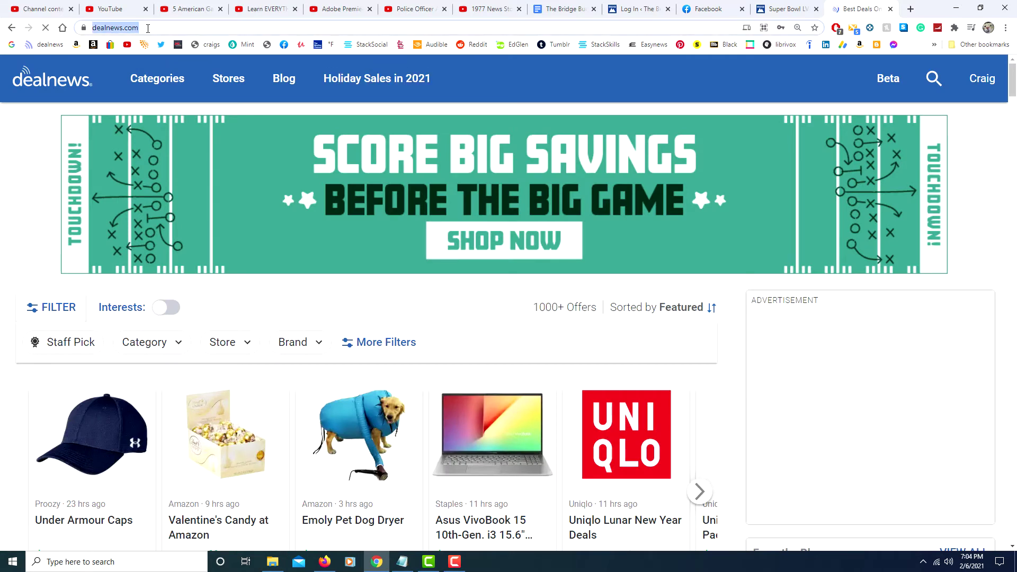
pyautogui.write('PET D')
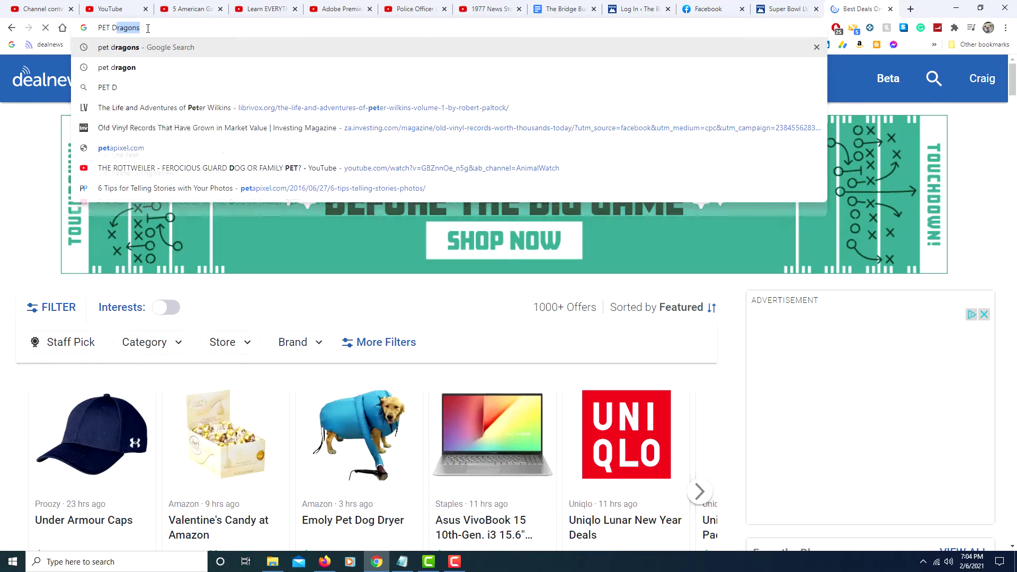
pyautogui.write('RAGONS')
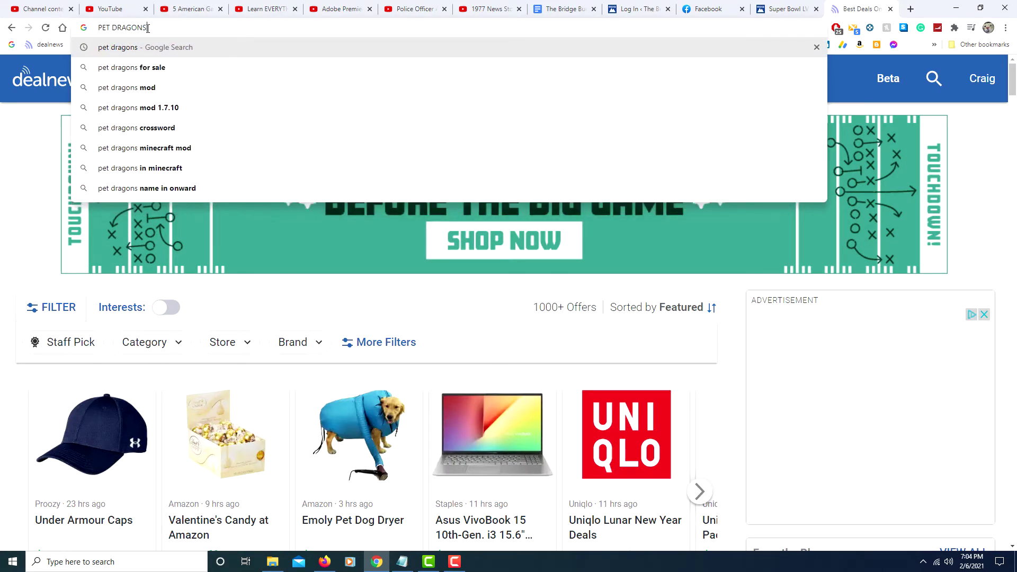
pyautogui.press('Return')
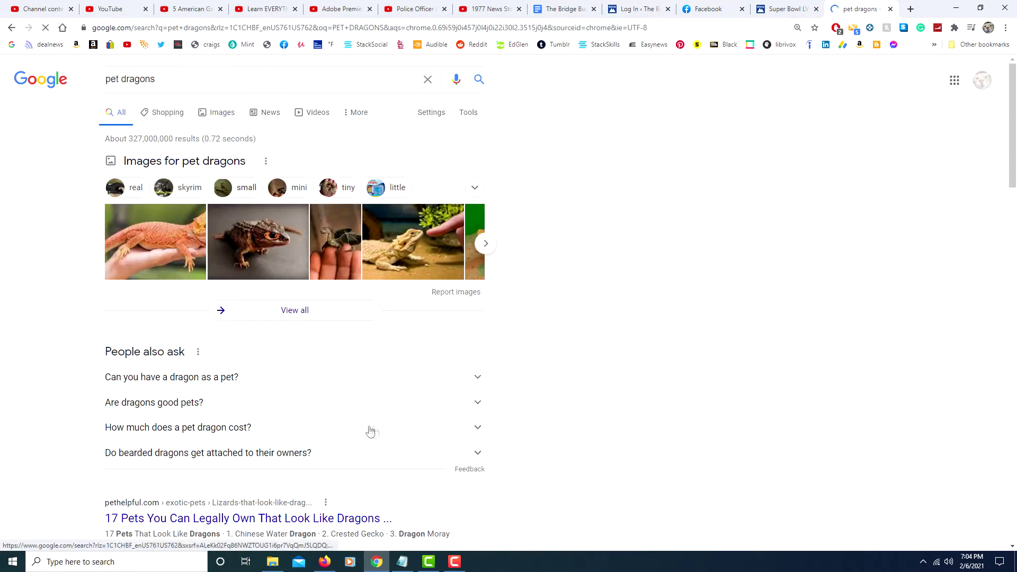
# Step: Review the pet dragons results, resubmit the search, then return to the dealnews site
pyautogui.scroll(-13, 292, 350)
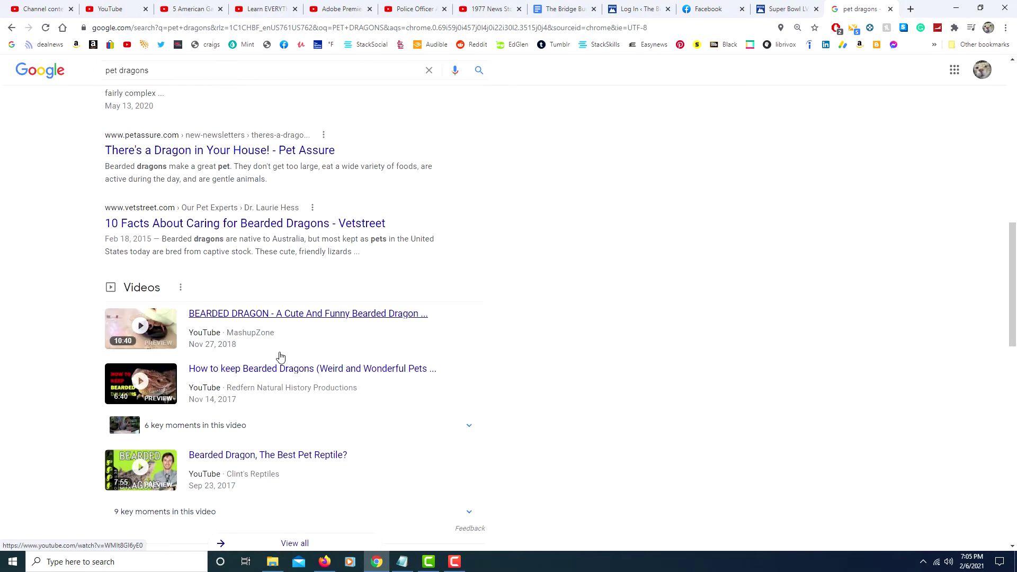
pyautogui.scroll(8, 281, 357)
pyautogui.scroll(5, 280, 357)
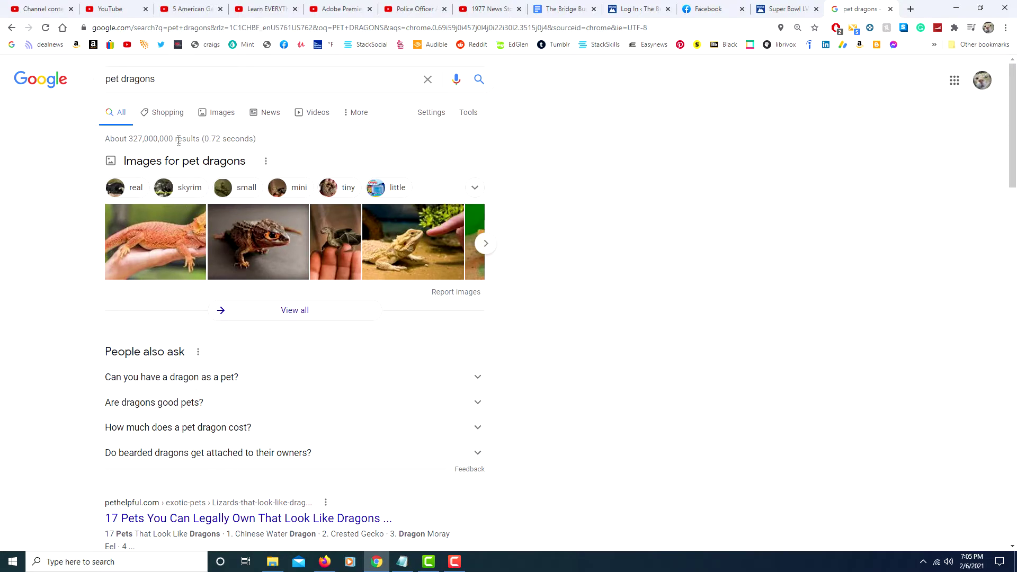
pyautogui.click(479, 81)
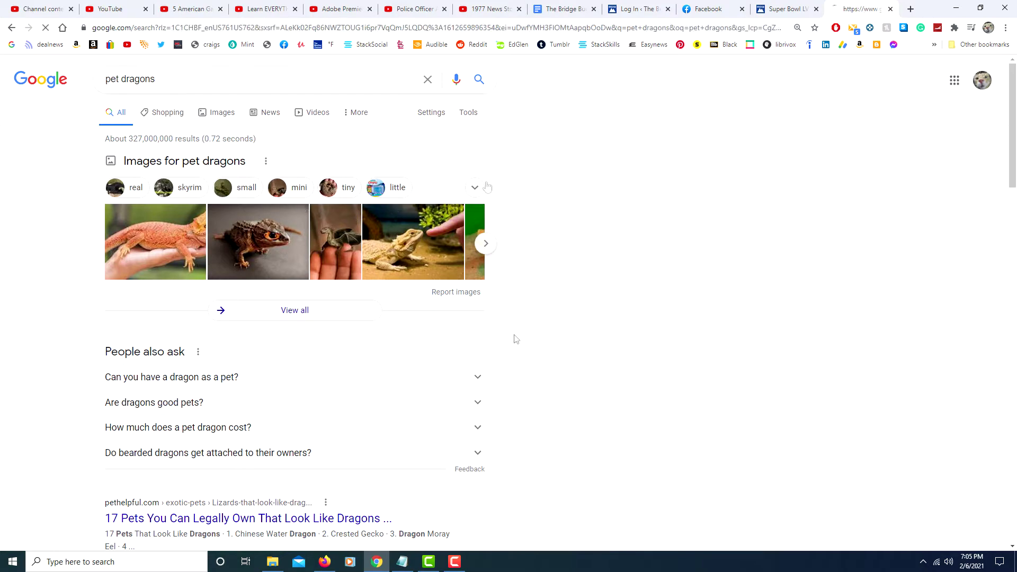
pyautogui.scroll(-8, 415, 431)
pyautogui.scroll(8, 414, 439)
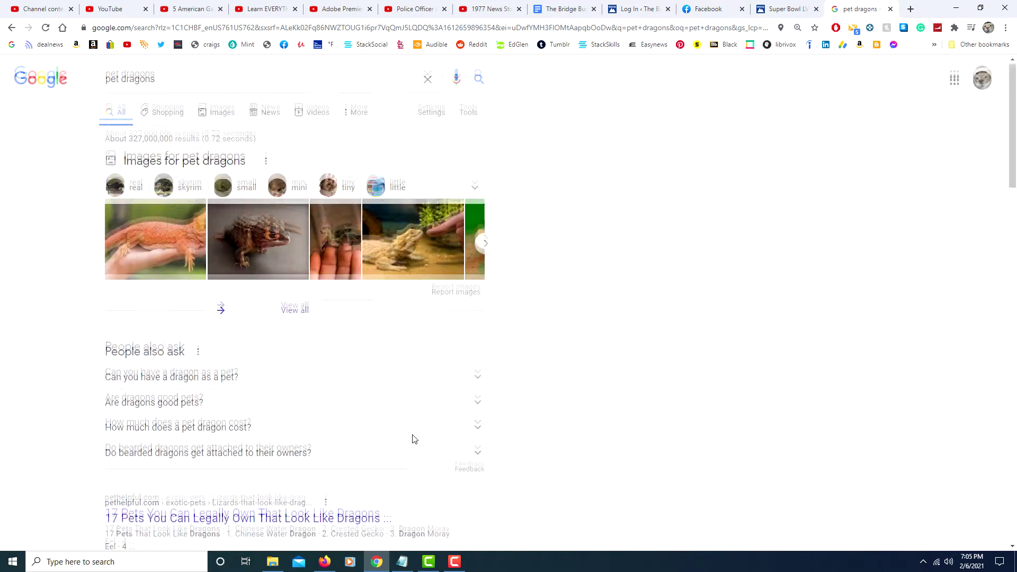
pyautogui.click(48, 45)
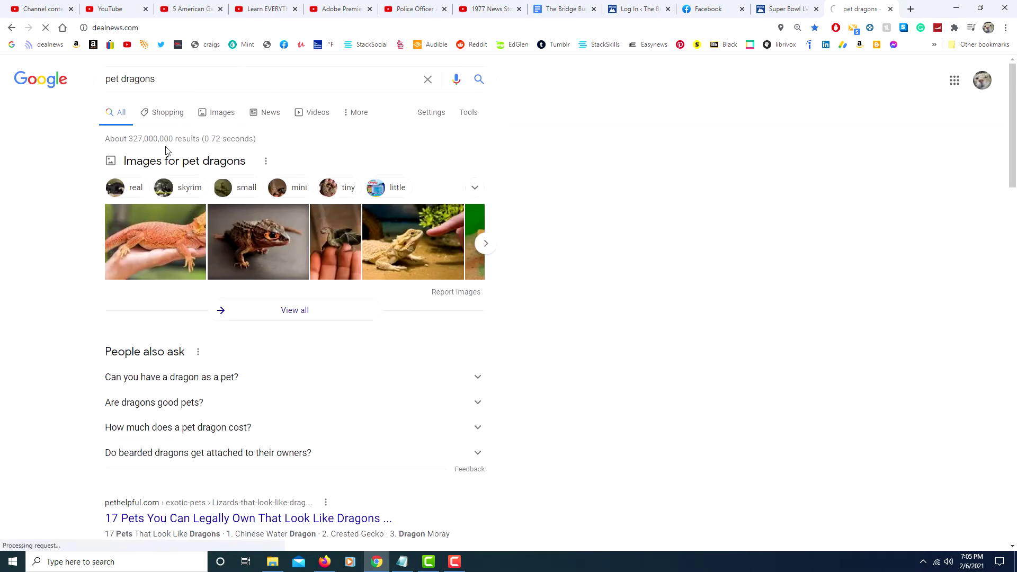
pyautogui.moveTo(157, 80)
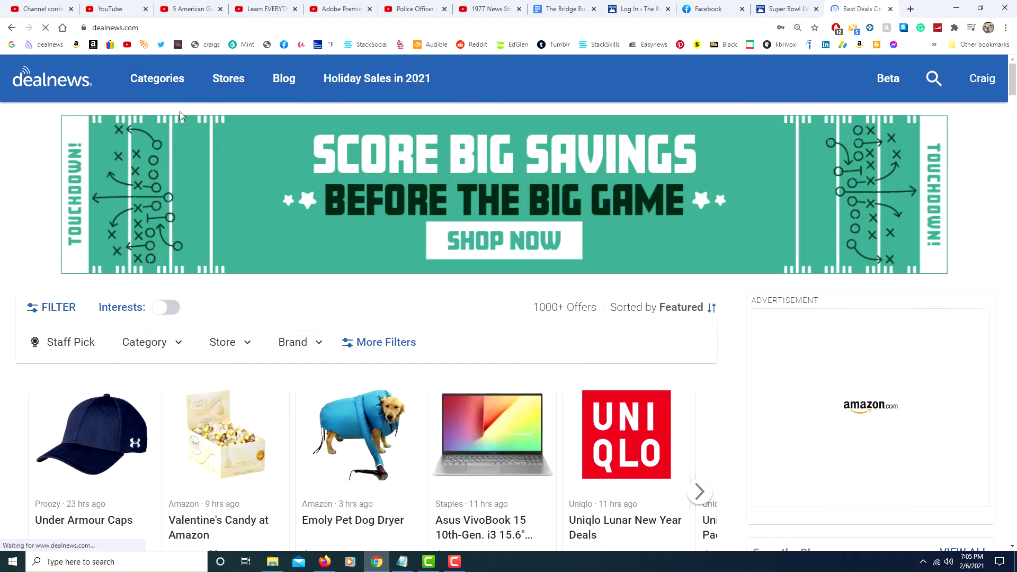
# Step: Search YouTube for 'dogs' through the omnibox's youtube.com search mode and scroll the results
pyautogui.click(145, 27)
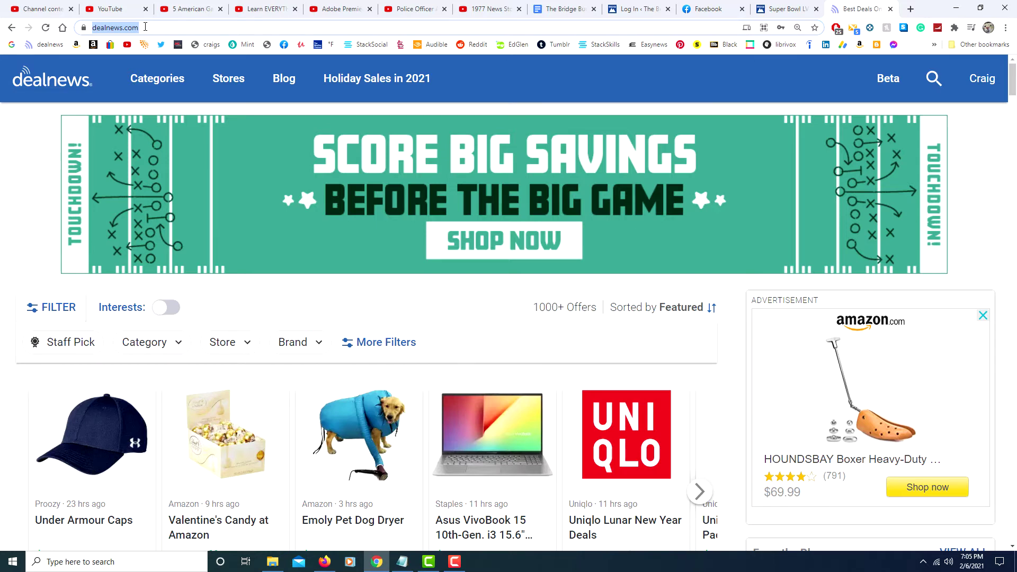
pyautogui.write('youtube')
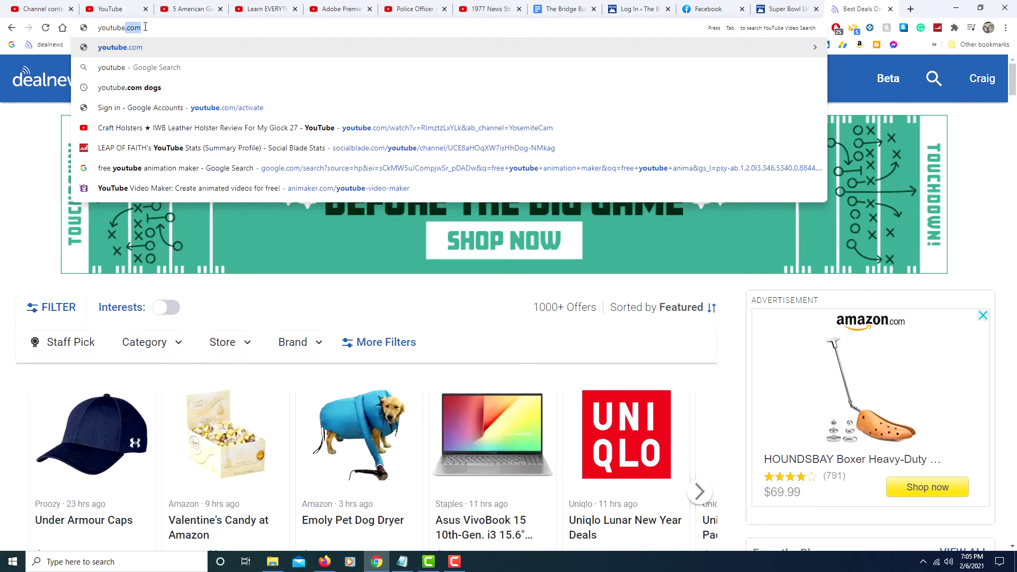
pyautogui.write('.com')
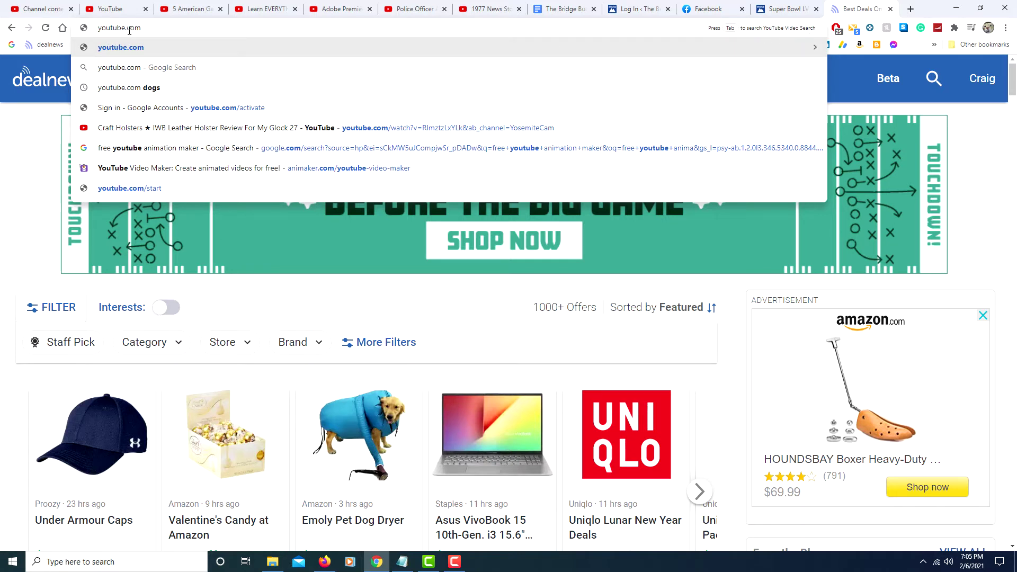
pyautogui.press('Tab')
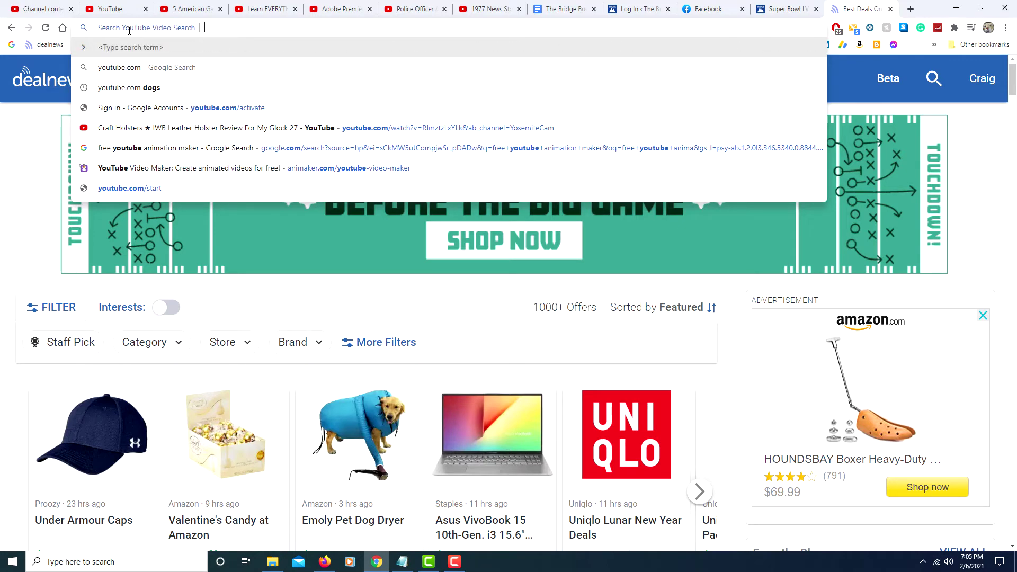
pyautogui.write('dogs&page&utm_source=opensearch')
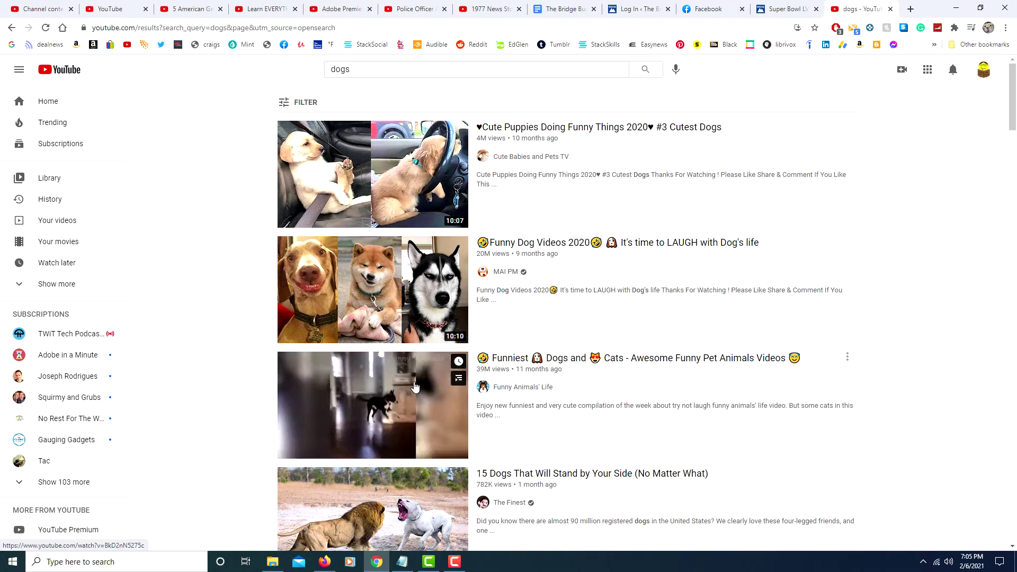
pyautogui.scroll(-9, 423, 386)
pyautogui.scroll(-6, 416, 398)
pyautogui.scroll(15, 416, 399)
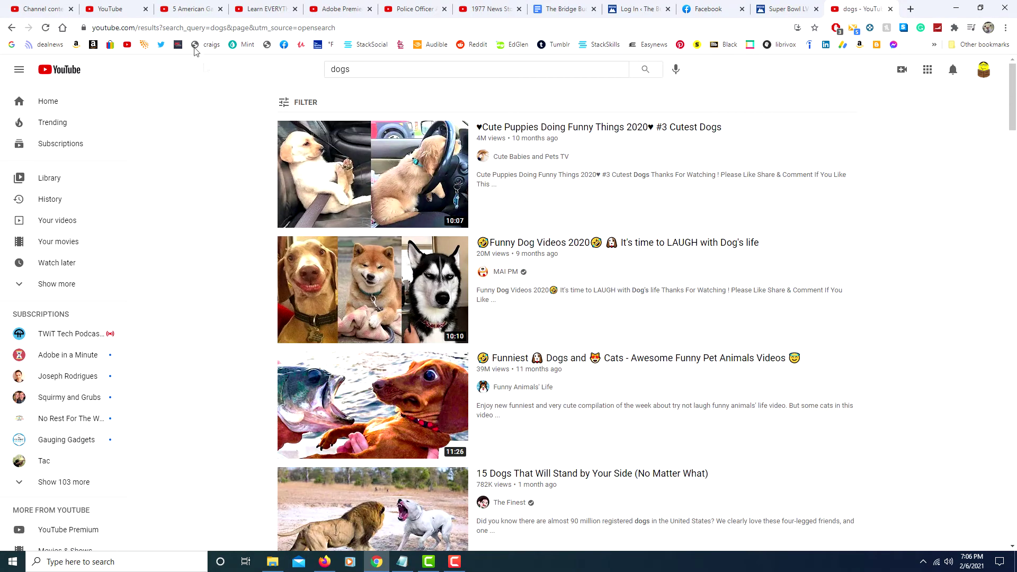
pyautogui.click(199, 31)
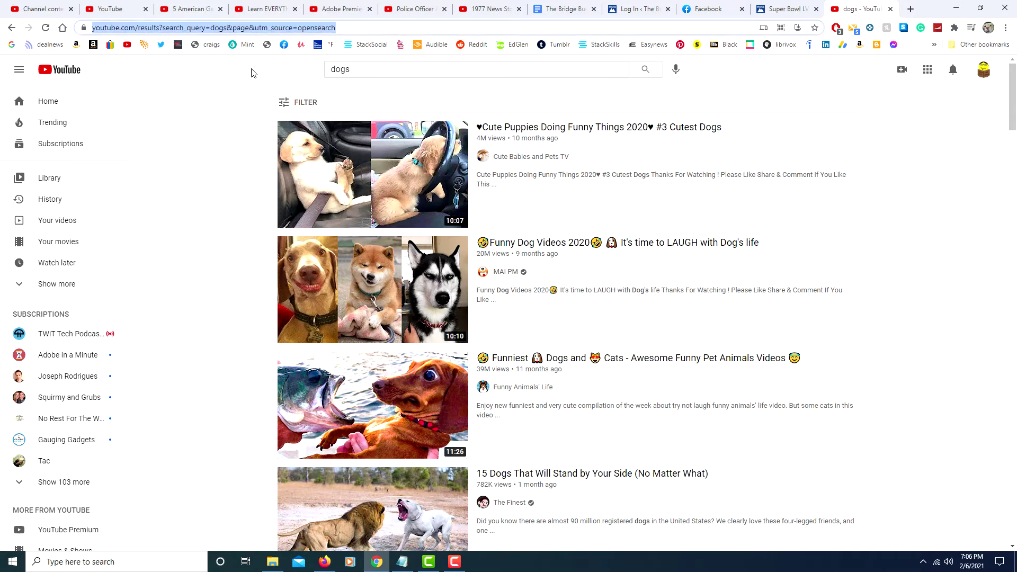
# Step: Search Wikipedia for 'dogs' through the omnibox's wikipedia.org search mode, opening the Dog article
pyautogui.write('wid')
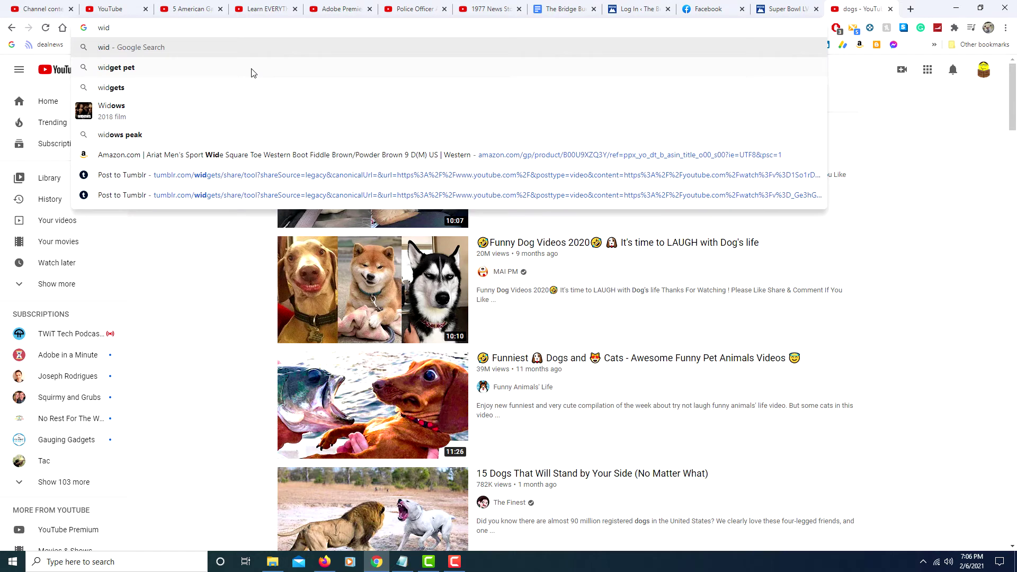
pyautogui.press('BackSpace')
pyautogui.write('kipedia.co')
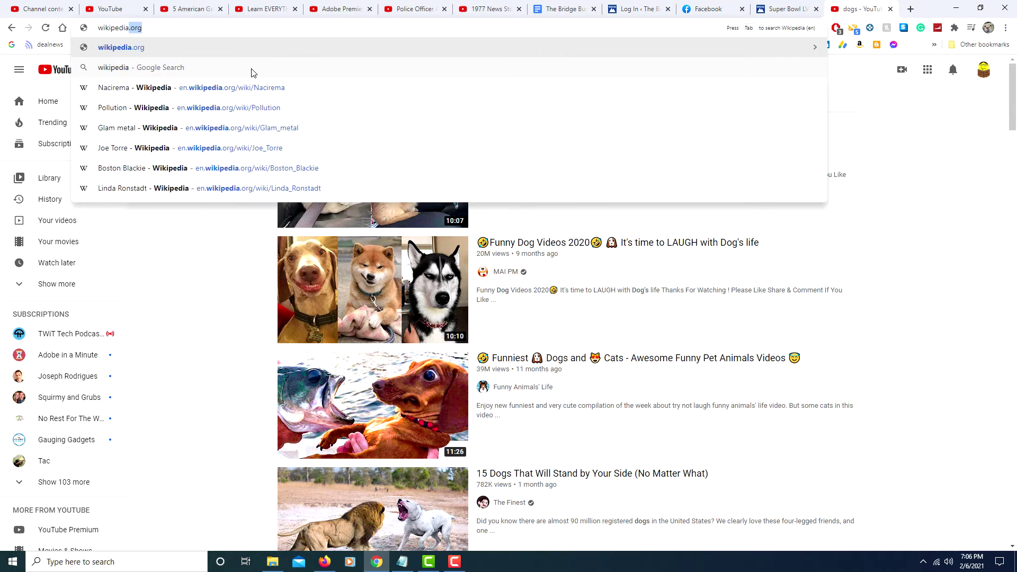
pyautogui.press('BackSpace')
pyautogui.press('BackSpace')
pyautogui.press('BackSpace')
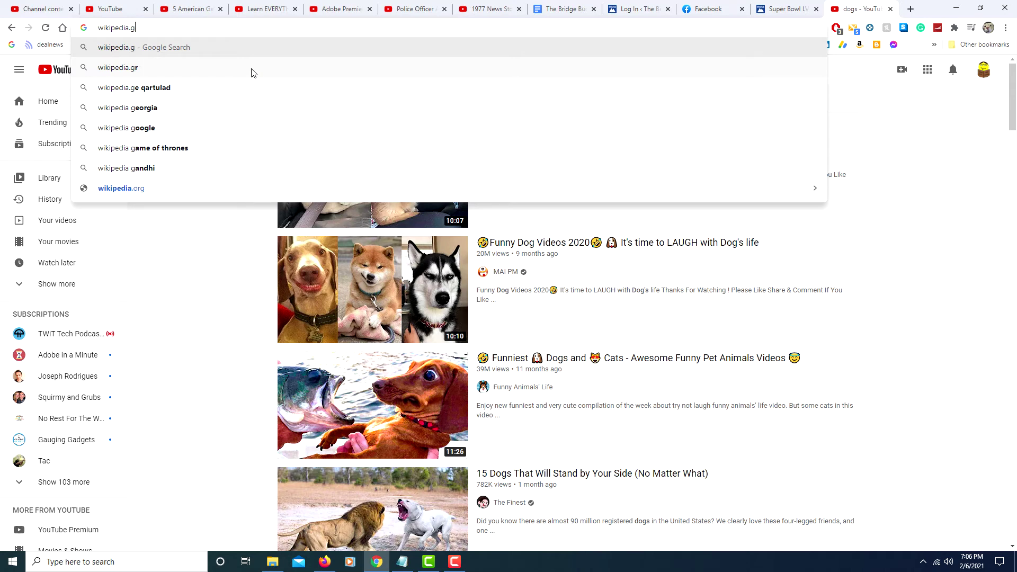
pyautogui.write('.org')
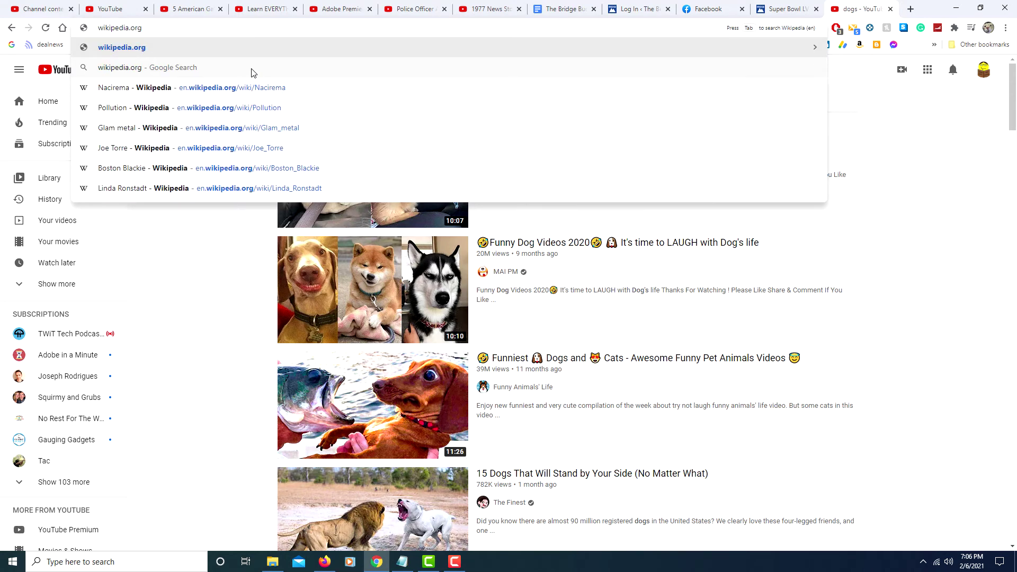
pyautogui.press('Tab')
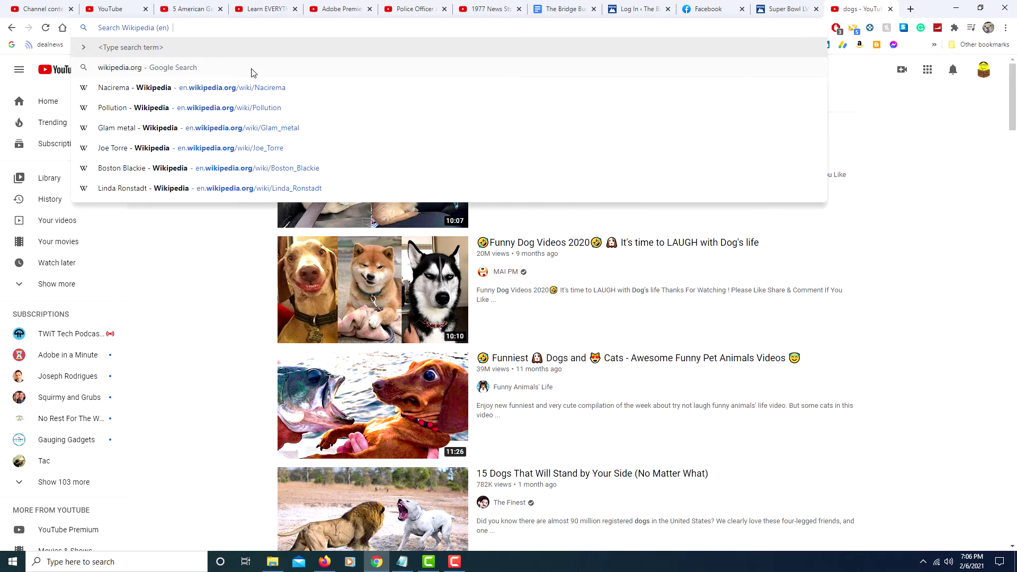
pyautogui.write('dogs')
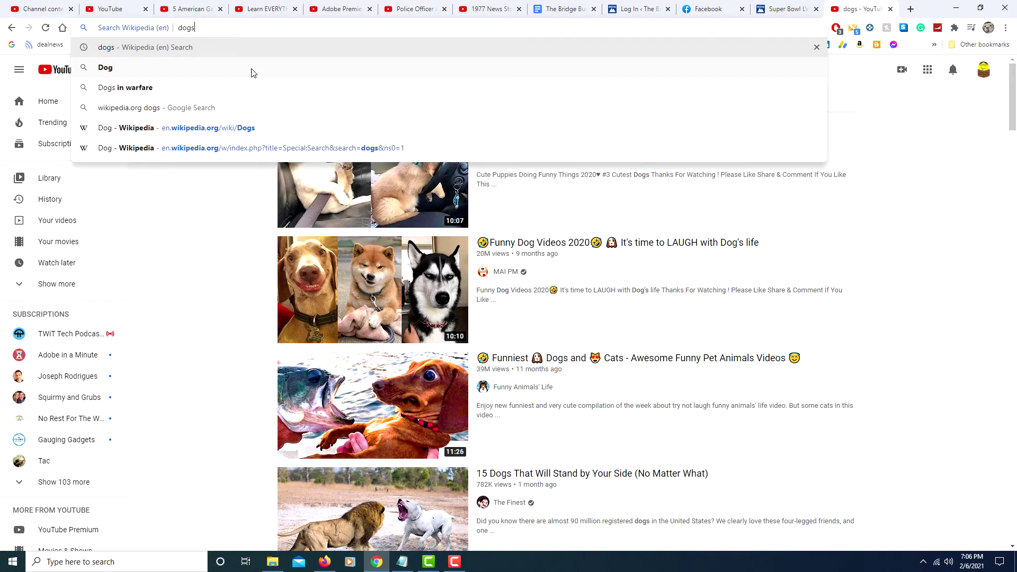
pyautogui.press('Return')
pyautogui.scroll(-10, 350, 297)
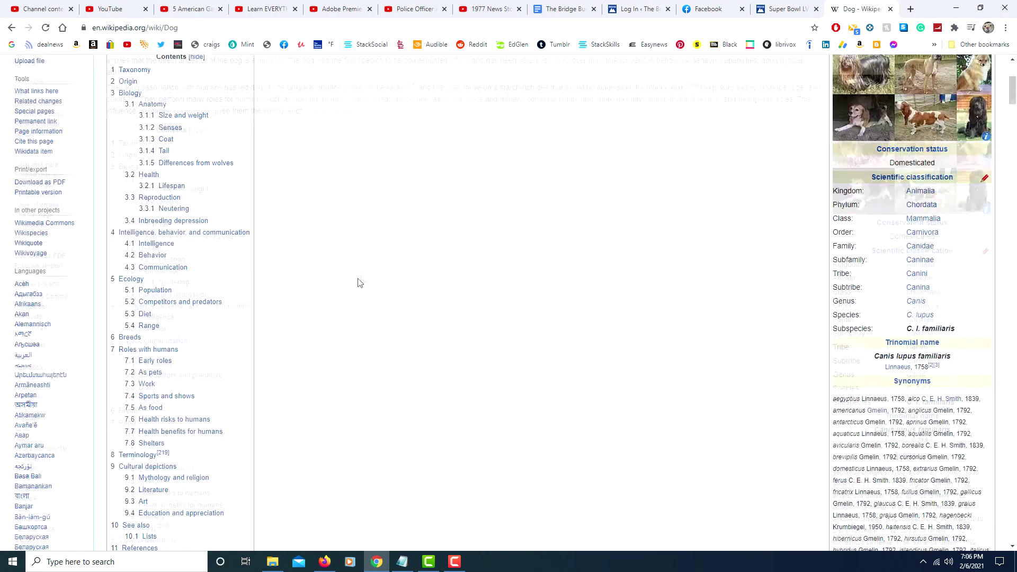
pyautogui.scroll(-7, 333, 320)
pyautogui.scroll(20, 332, 323)
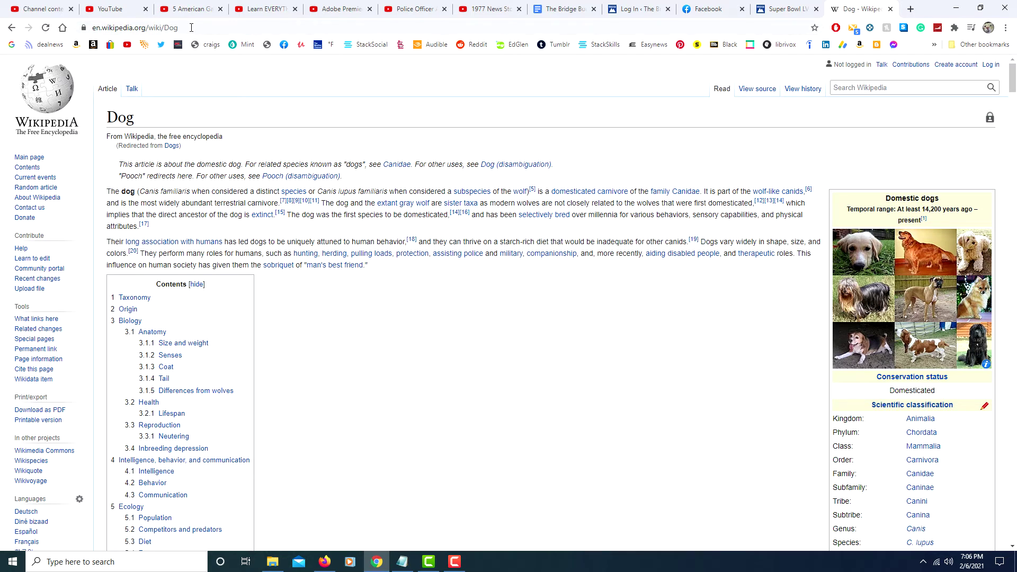
# Step: Open Manage search engines… from the address bar's context menu
pyautogui.rightClick(191, 27)
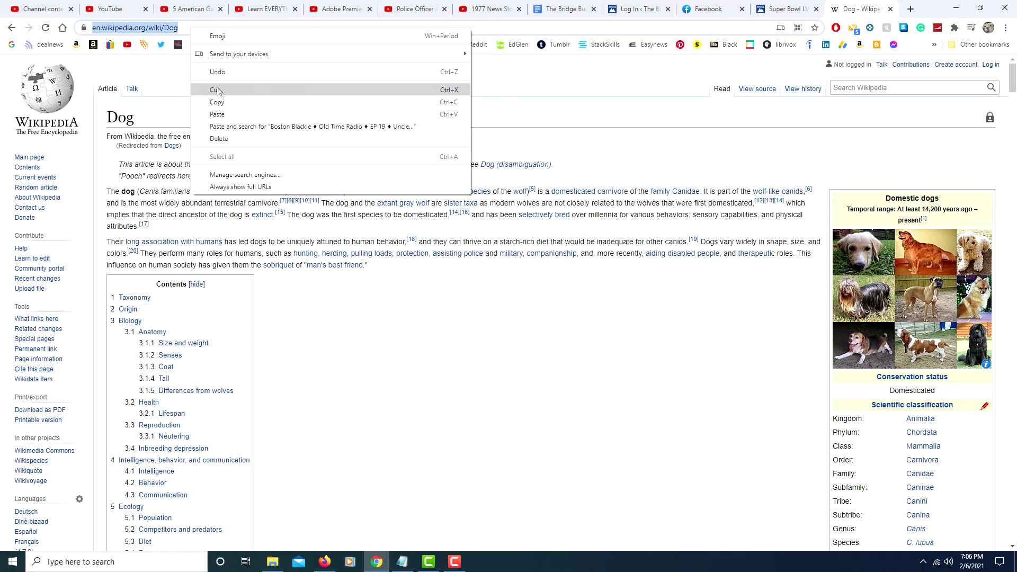
pyautogui.click(244, 175)
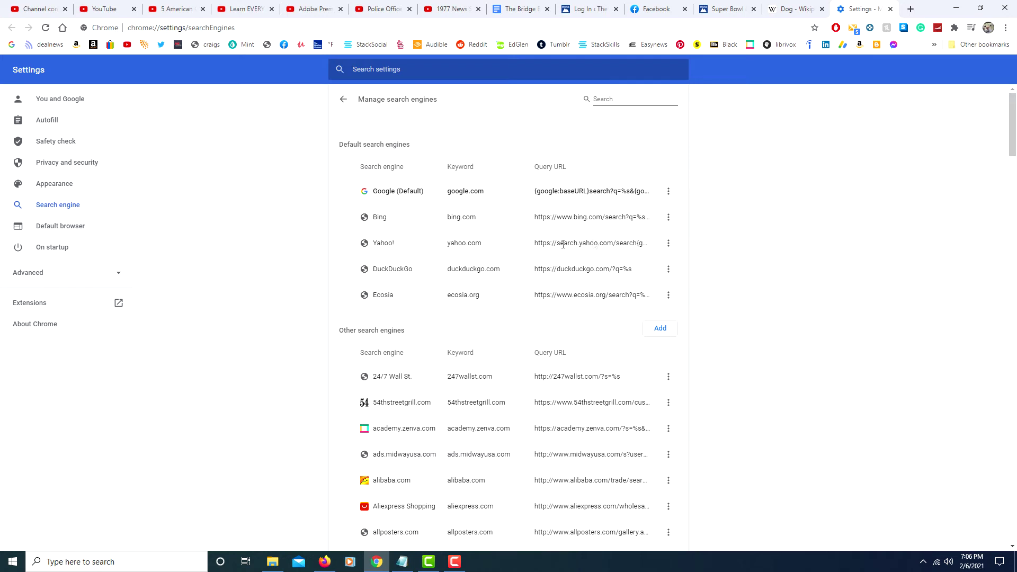
pyautogui.click(669, 272)
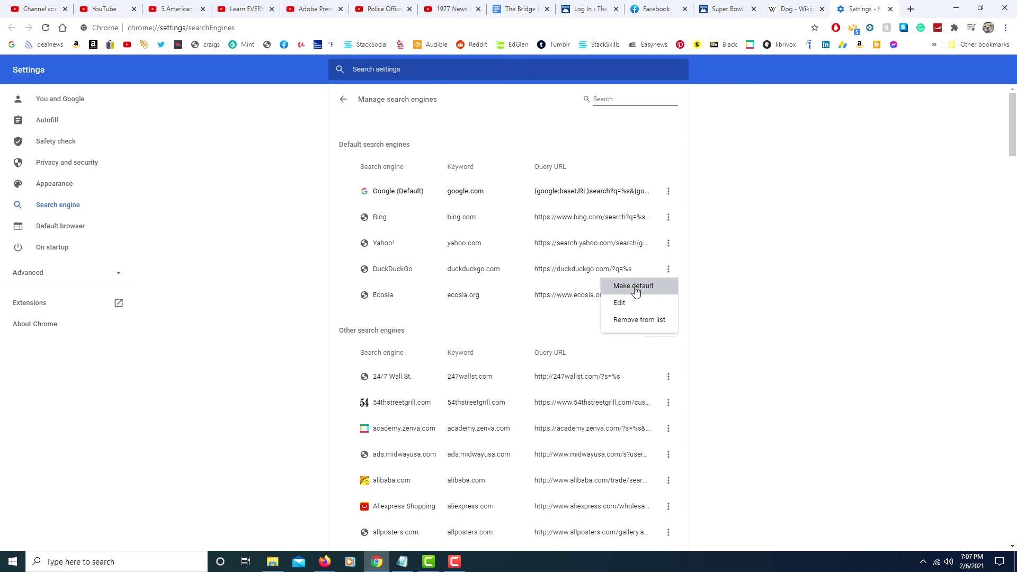
pyautogui.click(751, 313)
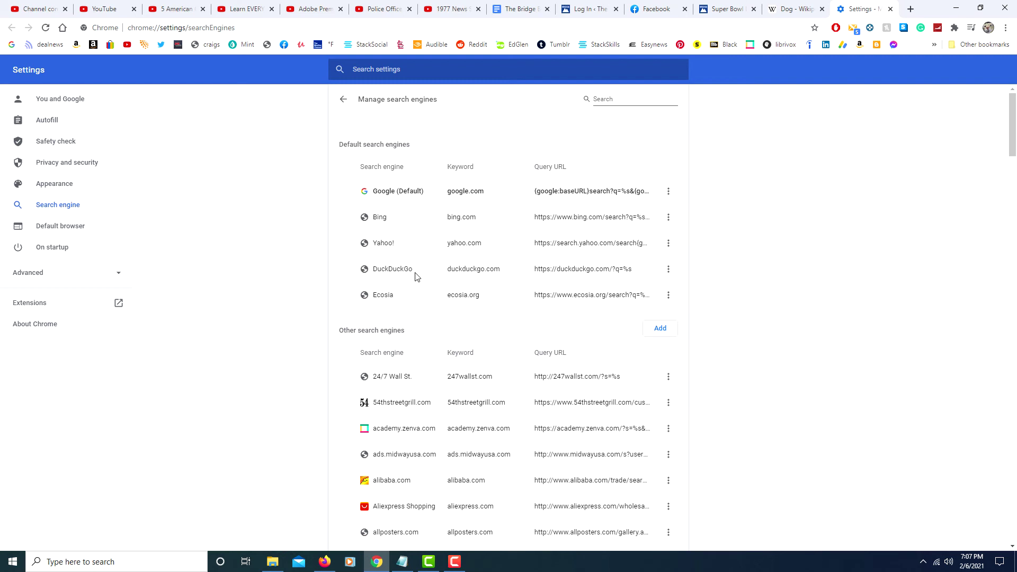
pyautogui.scroll(-4, 666, 369)
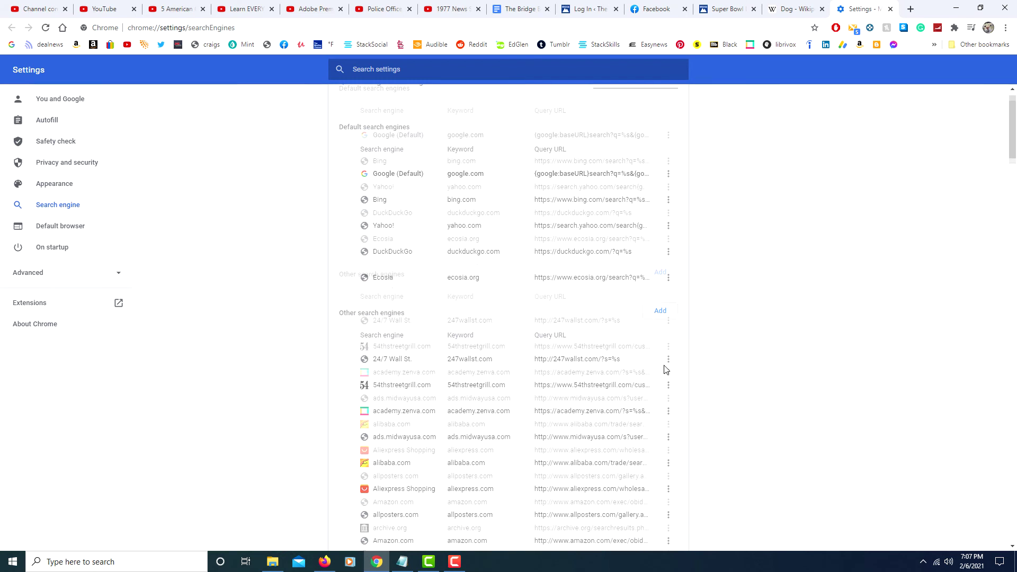